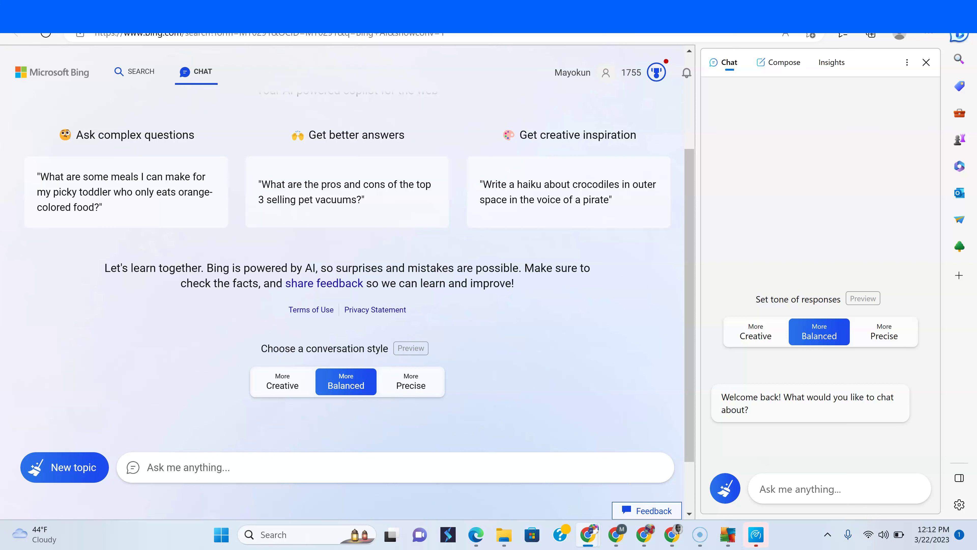
Ask the main Bing chat to "Create a captivating social media post with emojis and hashtags about our new Instagram marketing service" and stop its response
click(166, 467)
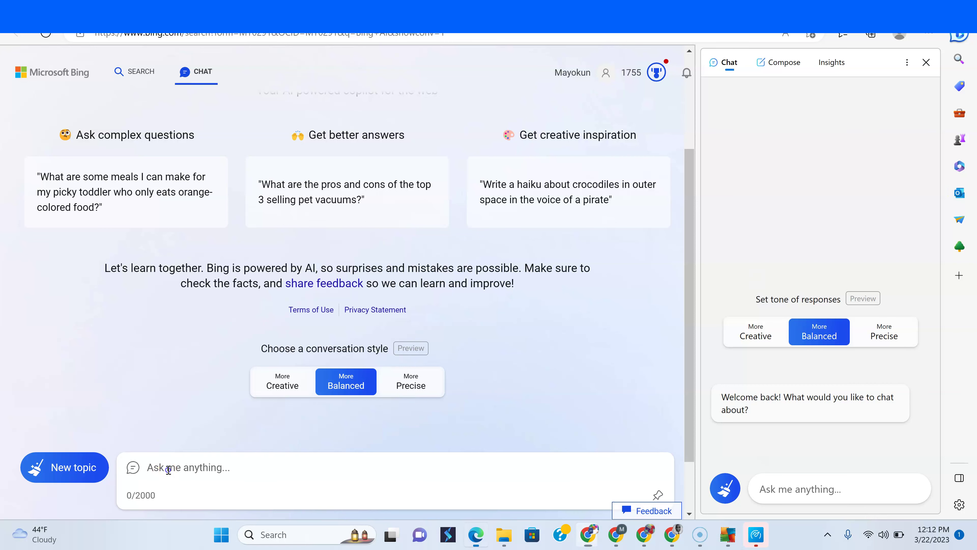
text(Create a captivating social media post with emojis and hashtags about our new Instagram marketing service)
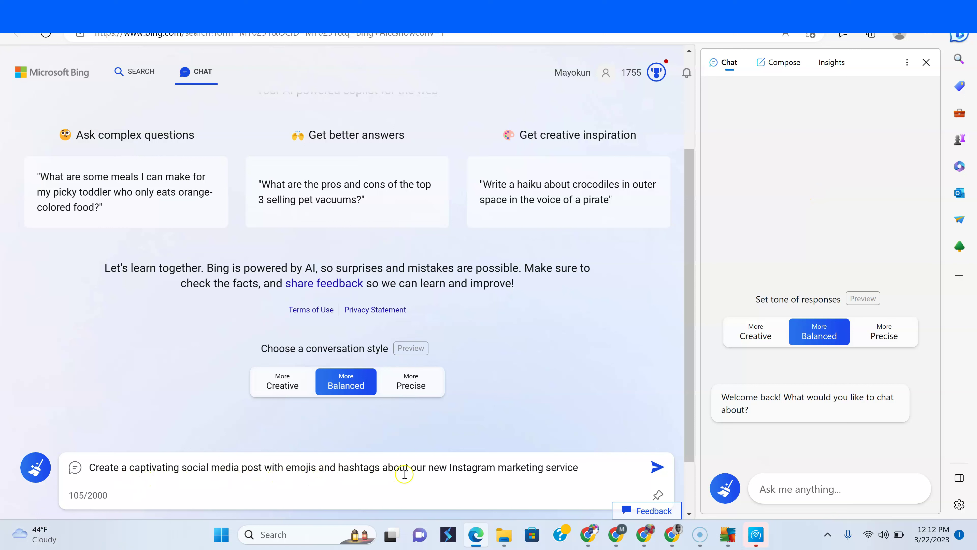
click(658, 470)
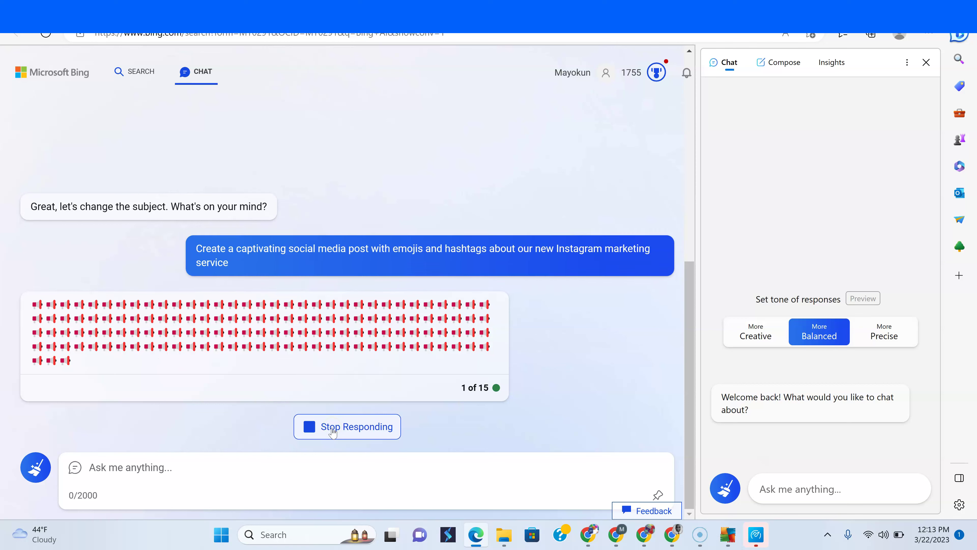
click(333, 427)
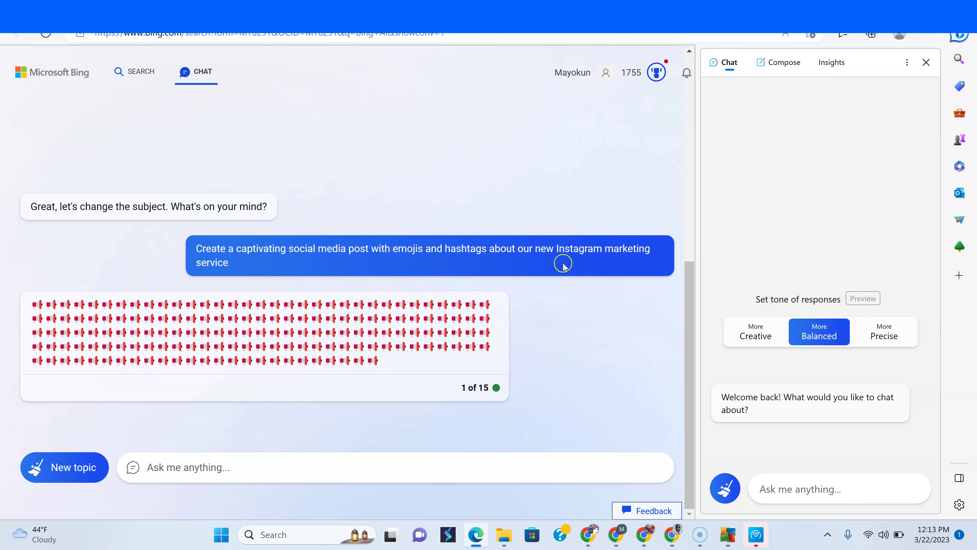
Submit "Create a captivating social media post with emojis and hashtags about our new Instagram marketing service" to the sidebar chat
click(773, 487)
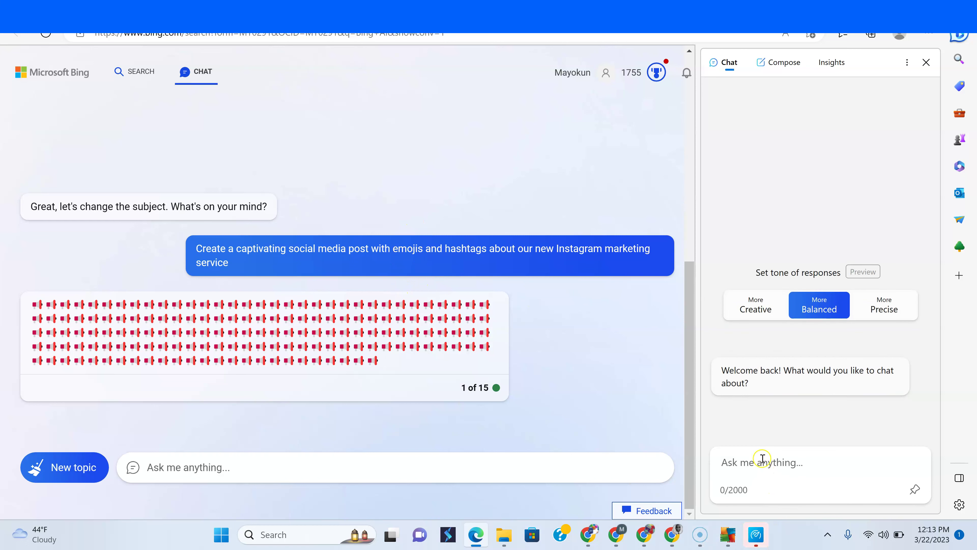
text(Create a captivating social media post with emojis and hashtags about our new Instagram marketing service)
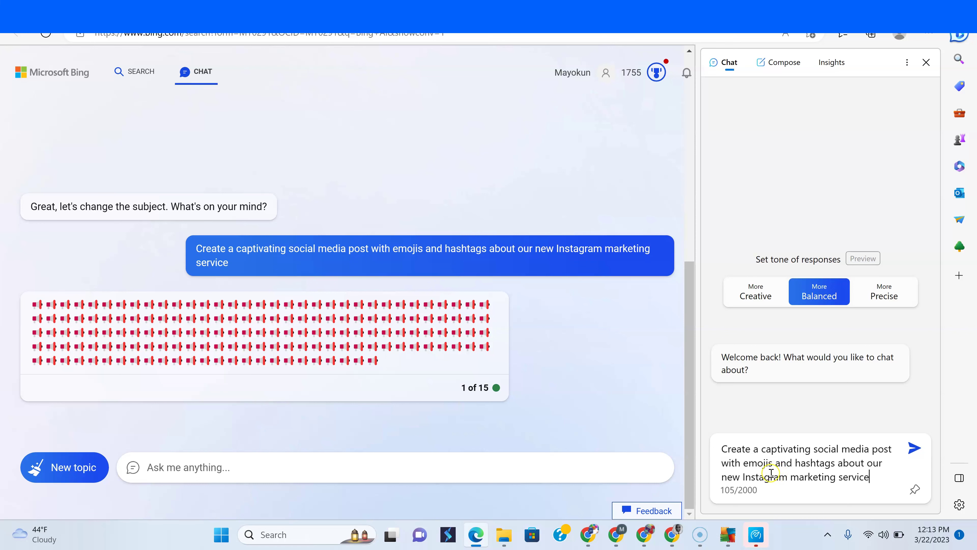
click(915, 449)
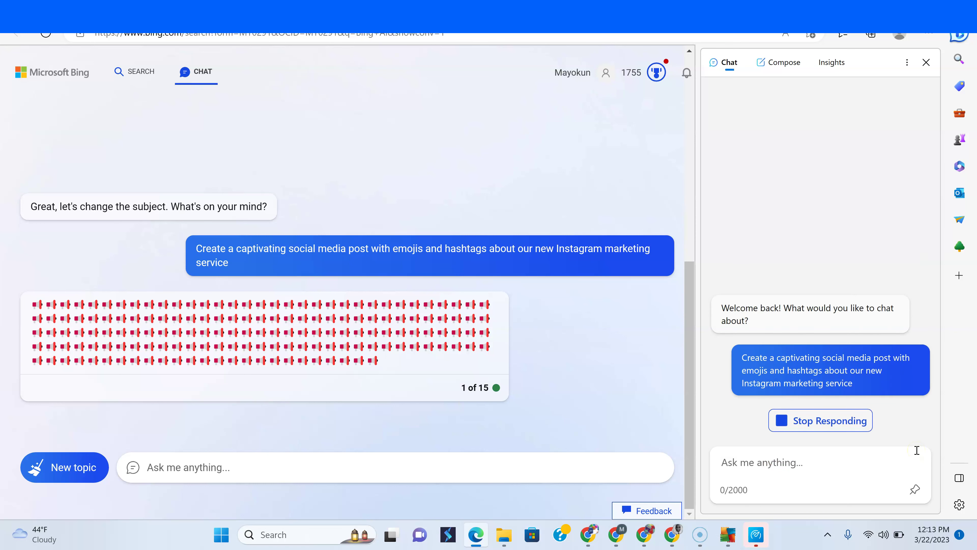
click(870, 457)
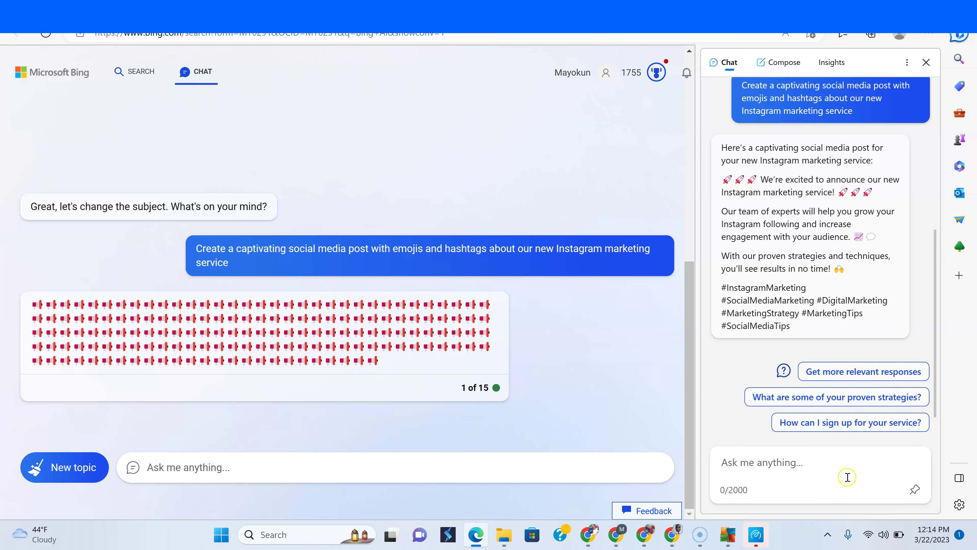
Ask the main Bing chat to "Create an agenda for a workshop called “how to use your iphone to edit videos”"
key(alt+Tab)
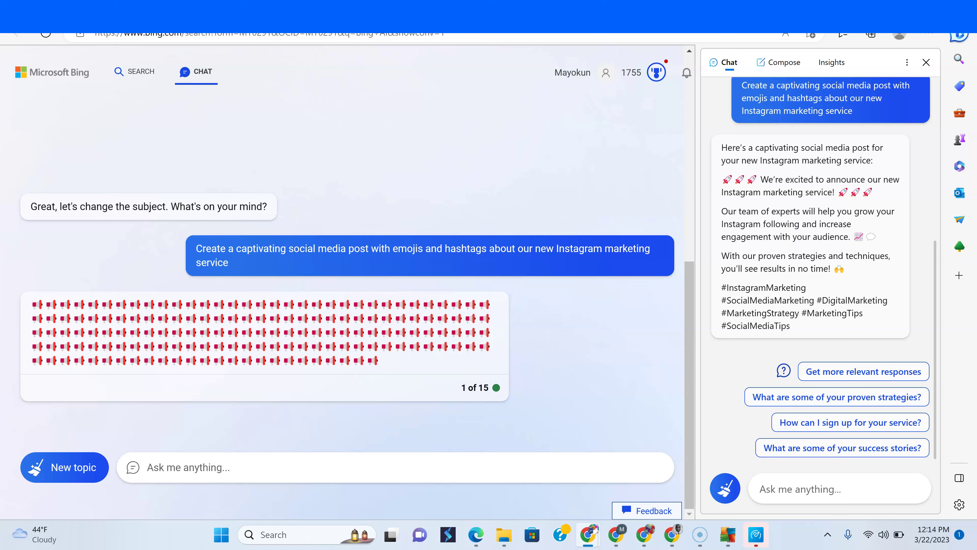
key(alt+Tab)
text(Create an agenda for a workshop called “how to use your iphone to edit videos”)
key(Return)
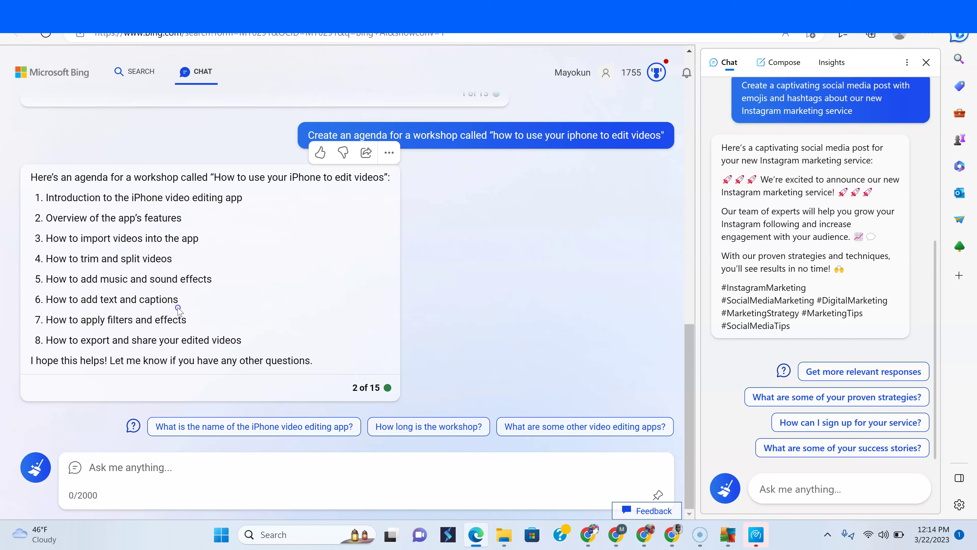
click(85, 333)
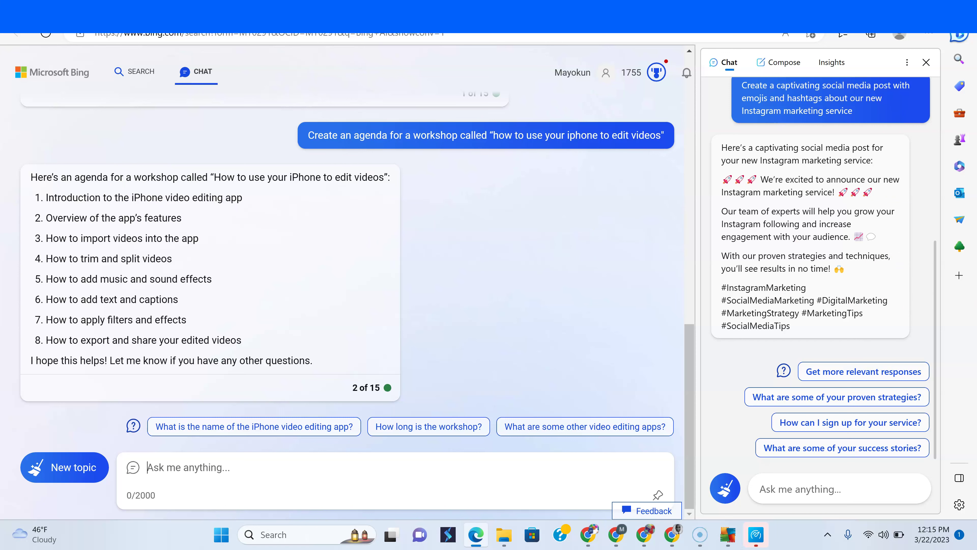
Ask the main chat: "Give me ten hashtags that I can use for a post about growing your business as a successful entrepreneur"
key(alt+Tab)
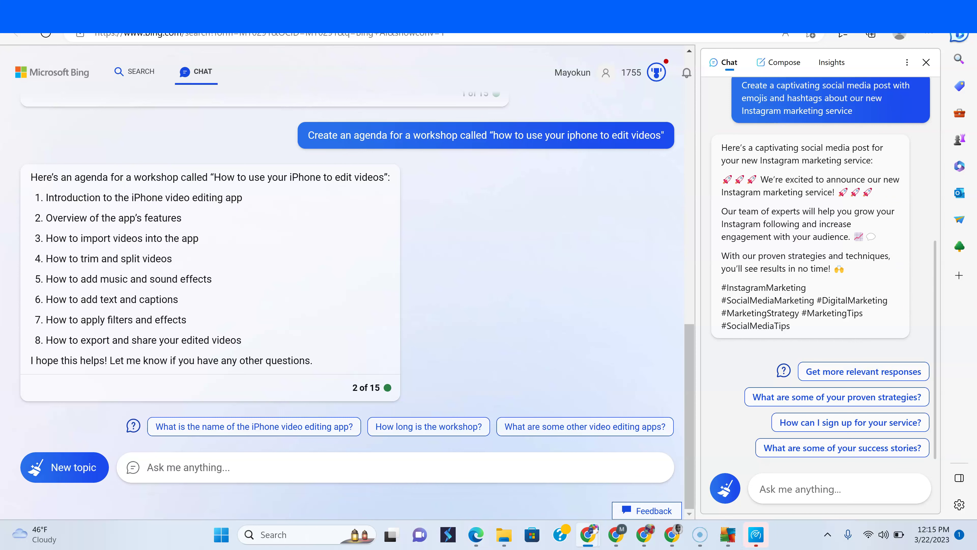
click(191, 469)
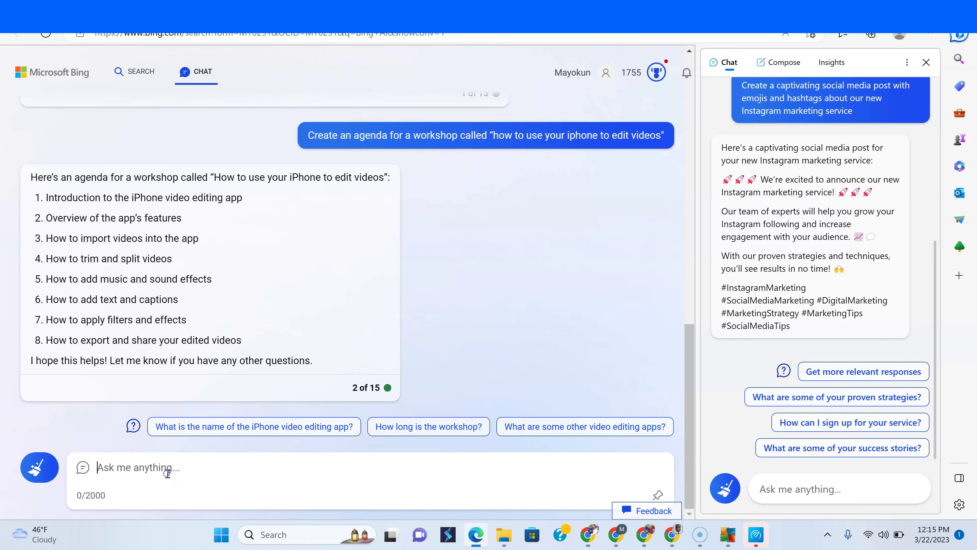
text(Give me ten hashtags that I can use for a post about growing your business as a successful entrepreneur)
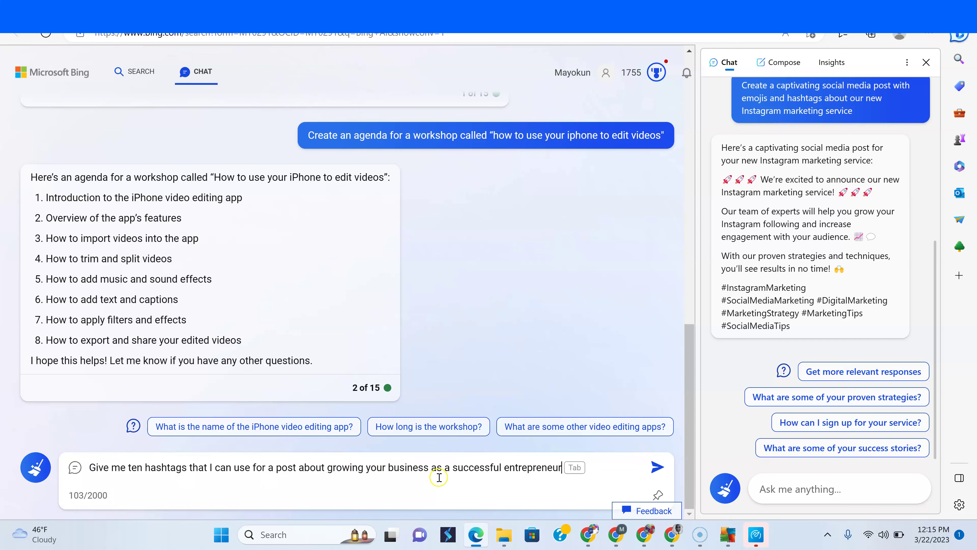
click(661, 471)
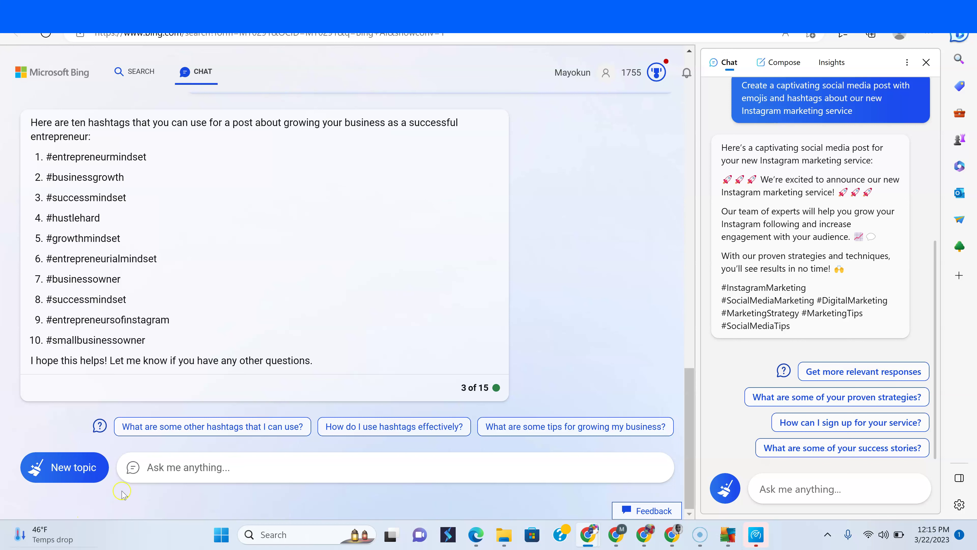
Ask the main chat: "Give me three youtube video topics to talk about growing your youtube page for monetization"
click(158, 474)
text(Give me three youtube video topics to talk about growing your youtube page for monetization)
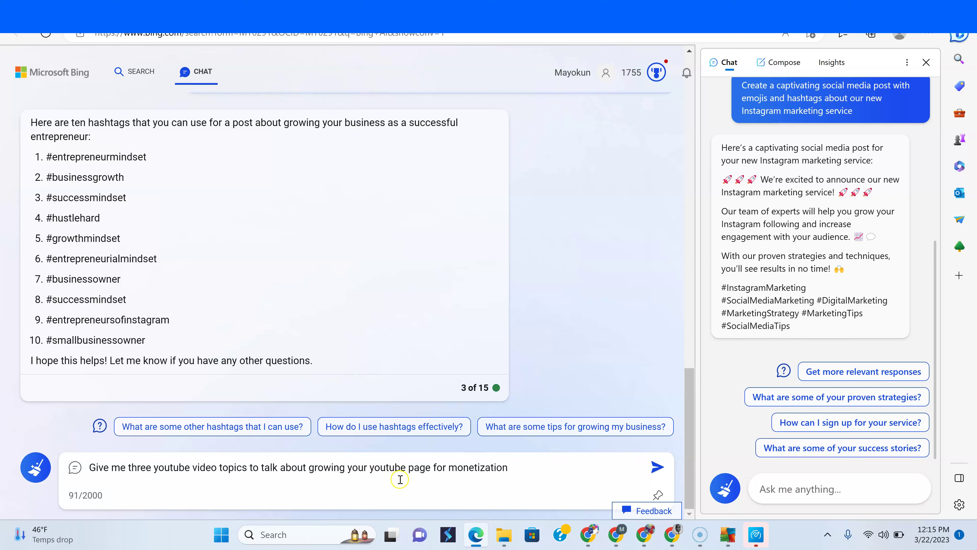
click(657, 468)
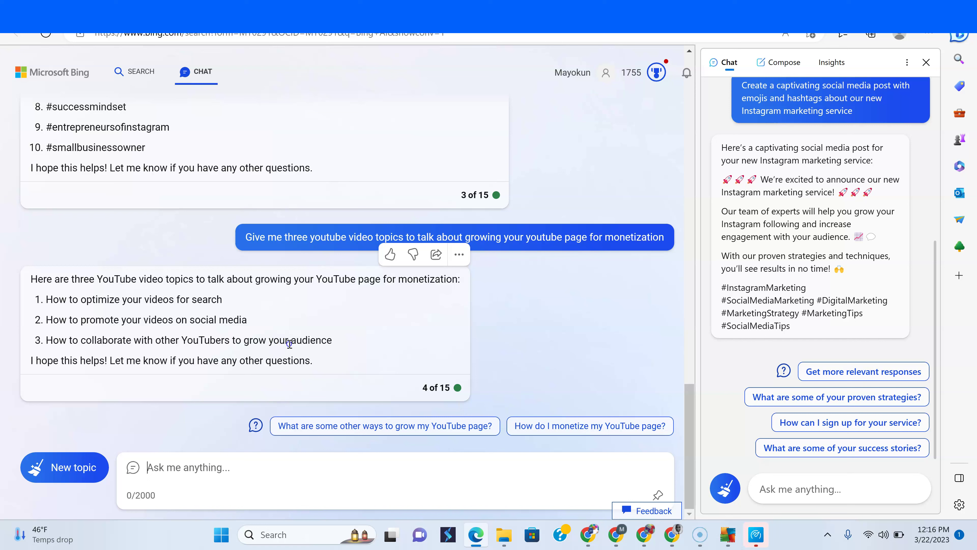
Submit "Give me three youtube video topics to talk about growing your youtube page for monetization" to the sidebar chat
click(821, 484)
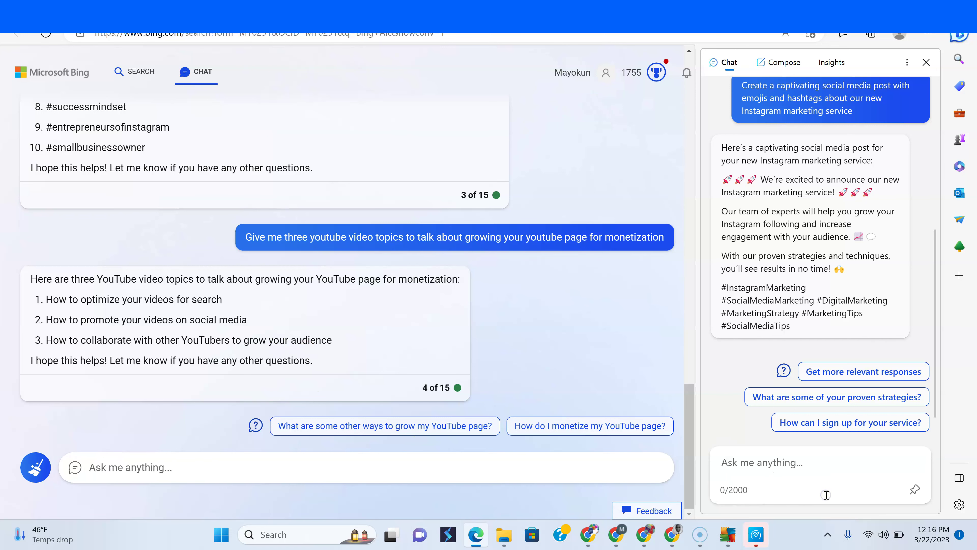
text(Give me three youtube video topics to talk about growing your youtube page for monetization)
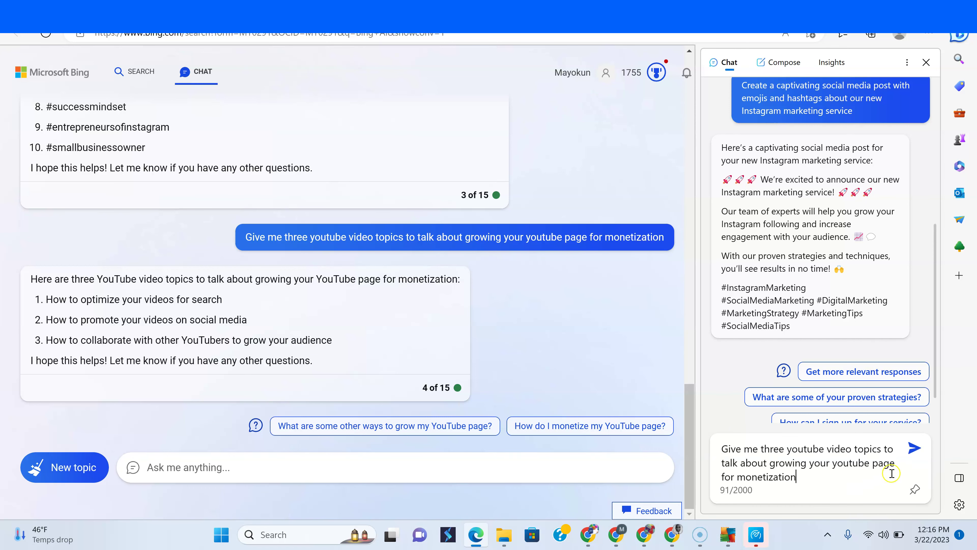
click(914, 447)
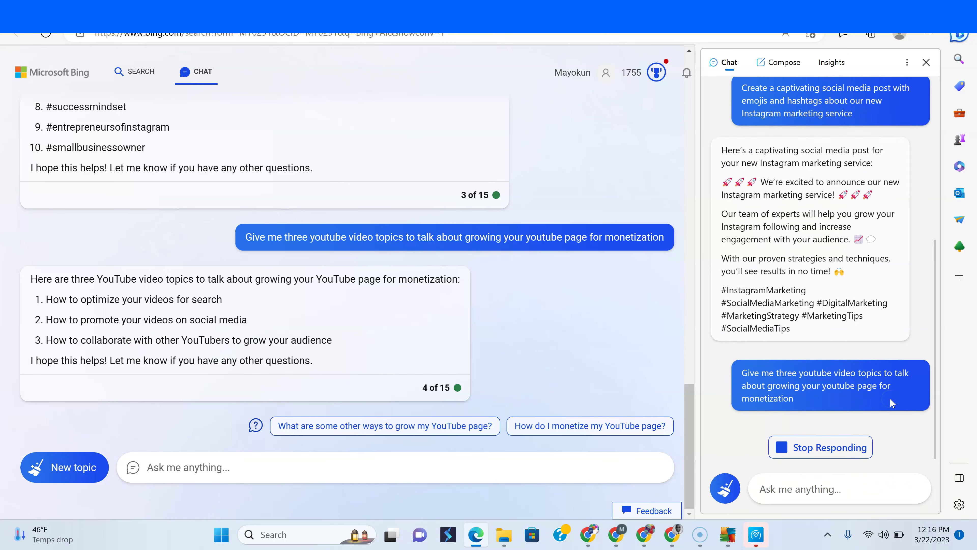
Compare the YouTube topic answers of the main and sidebar chats and review the main chat's earlier post, agenda and hashtag answers
scroll(285, 304, up, 15)
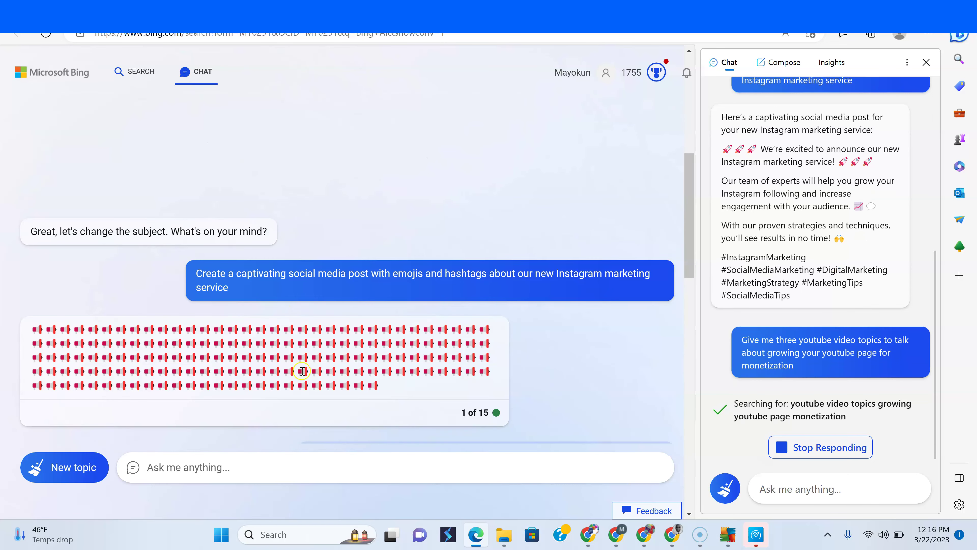
scroll(308, 379, down, 10)
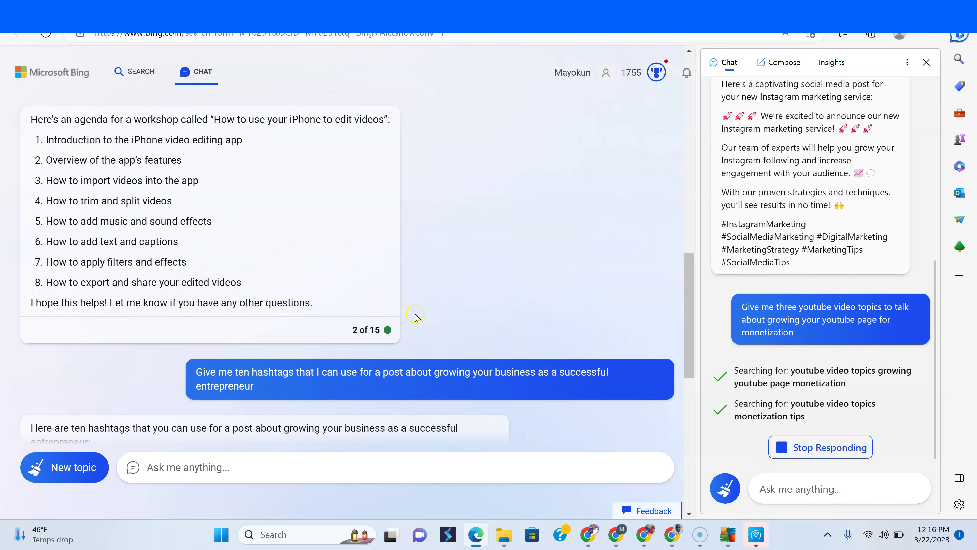
scroll(414, 316, down, 10)
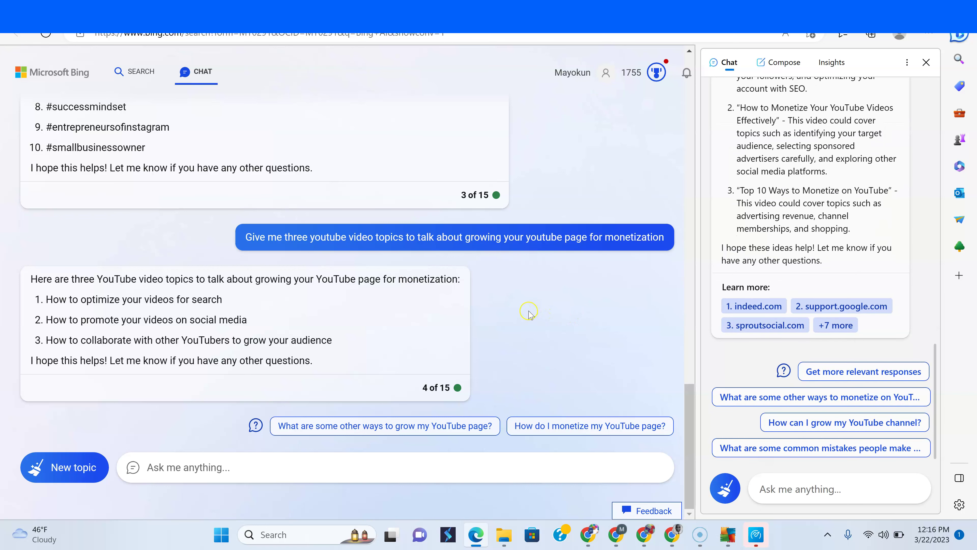
scroll(488, 308, up, 4)
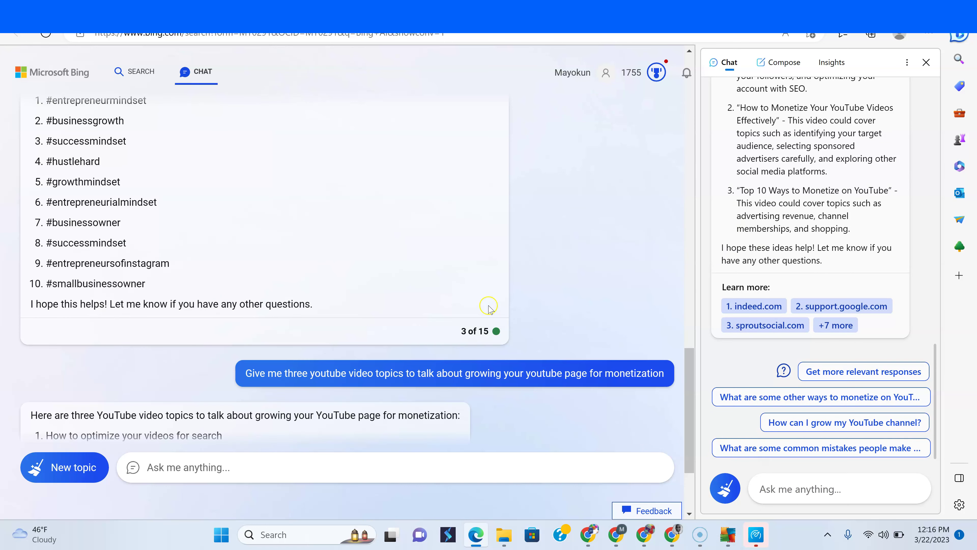
scroll(464, 307, down, 2)
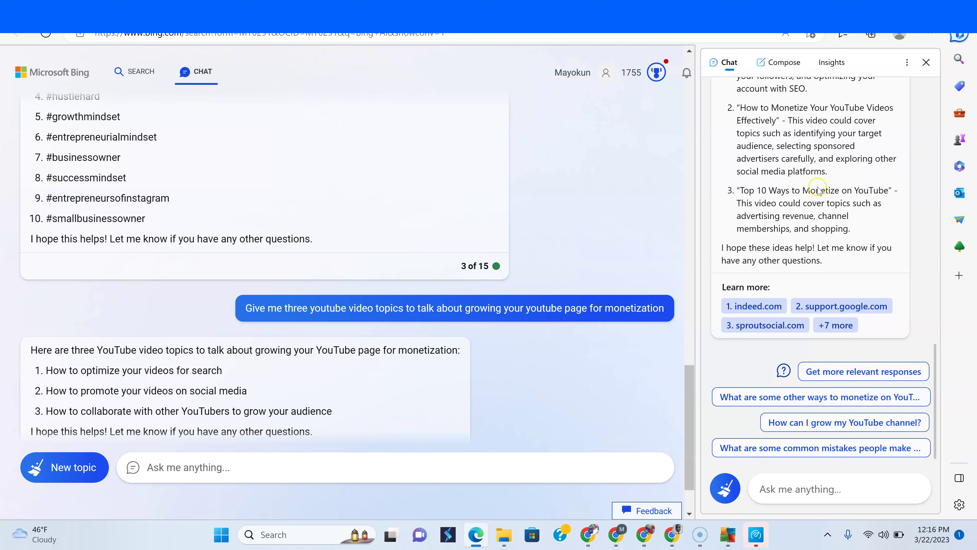
scroll(781, 212, up, 3)
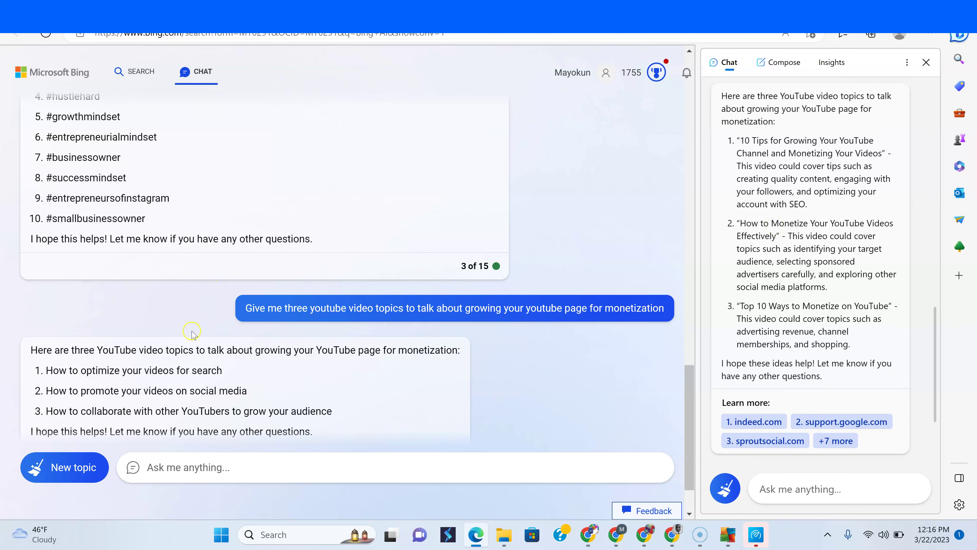
scroll(167, 347, down, 2)
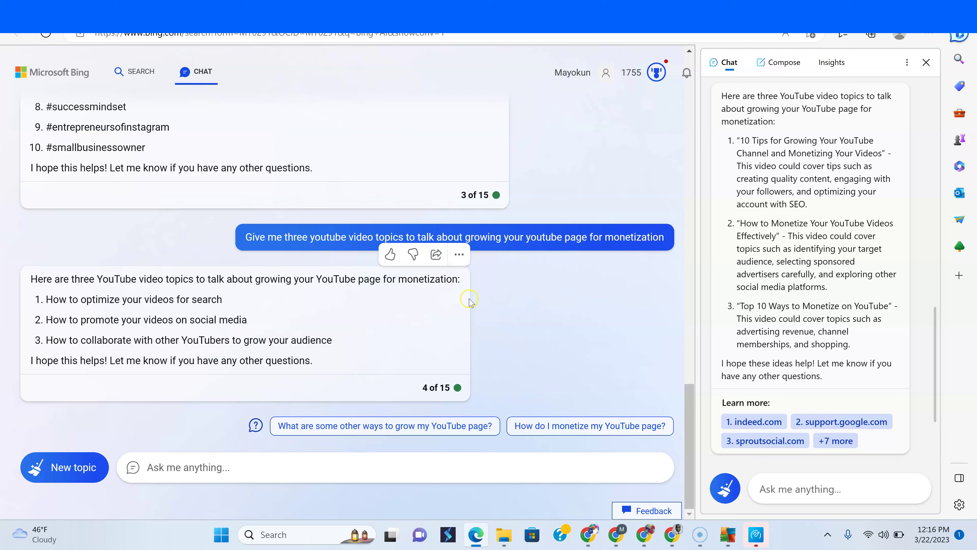
scroll(463, 298, up, 5)
scroll(822, 278, up, 2)
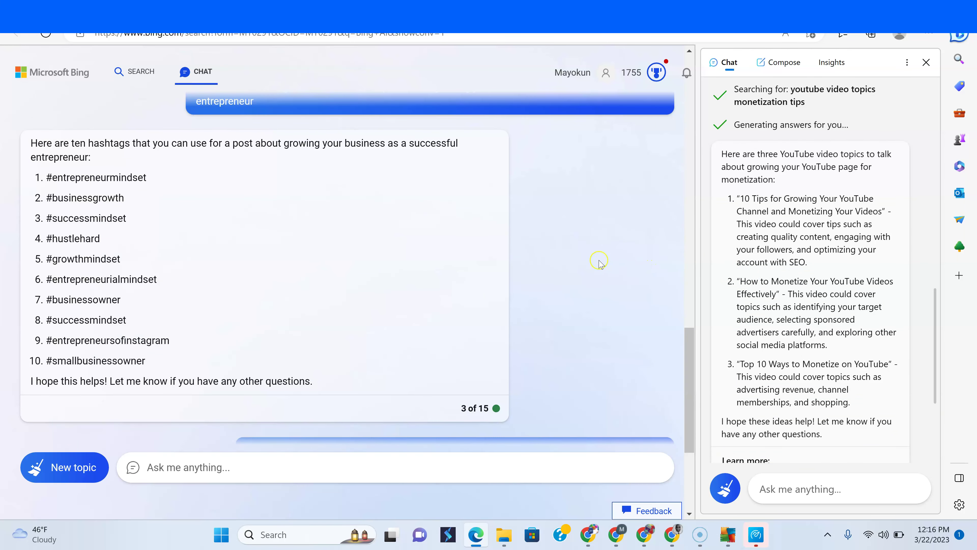
scroll(475, 285, up, 14)
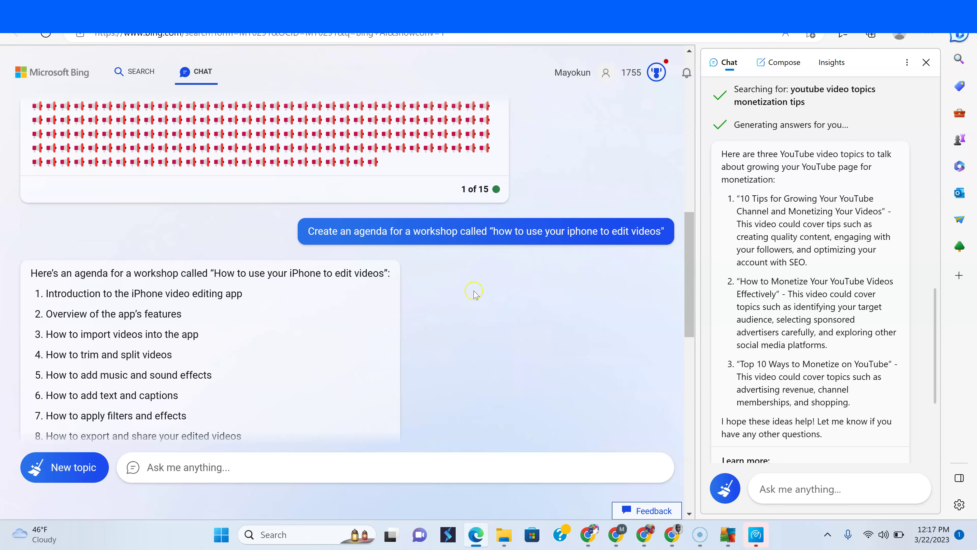
scroll(474, 292, up, 6)
scroll(346, 270, down, 4)
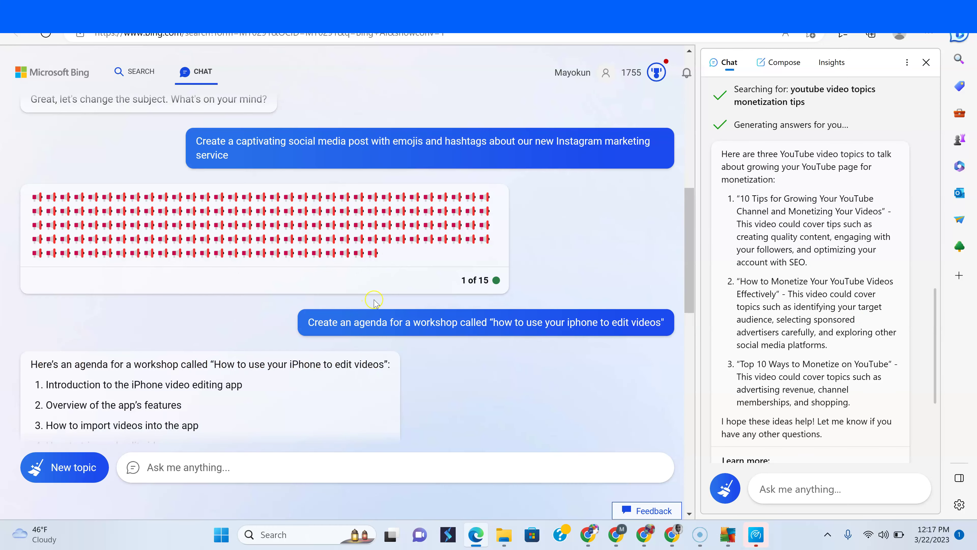
scroll(371, 304, down, 4)
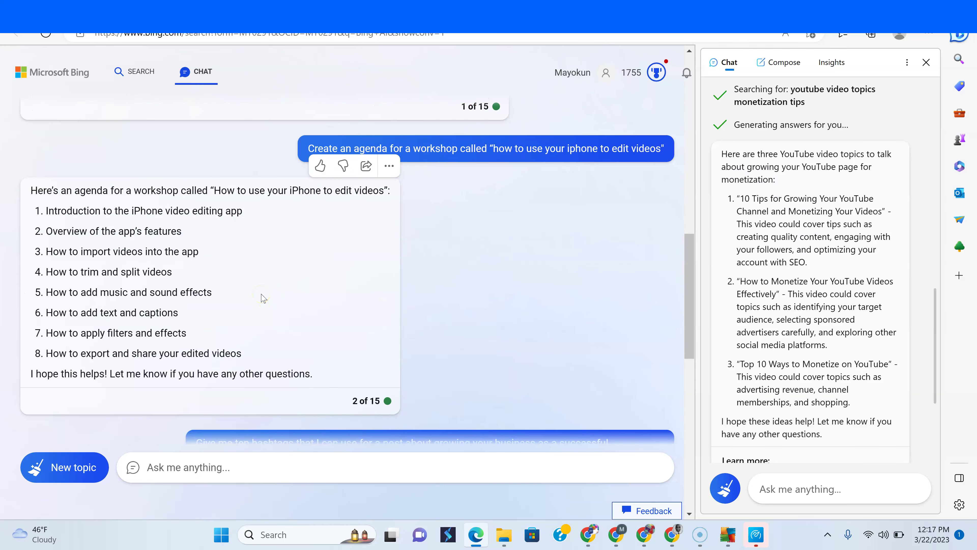
scroll(262, 298, down, 7)
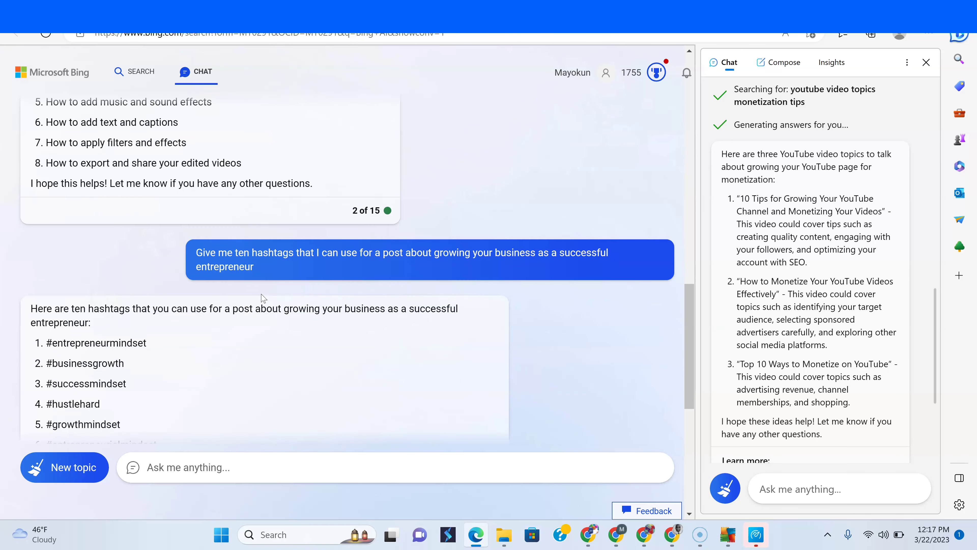
mouse_move(290, 307)
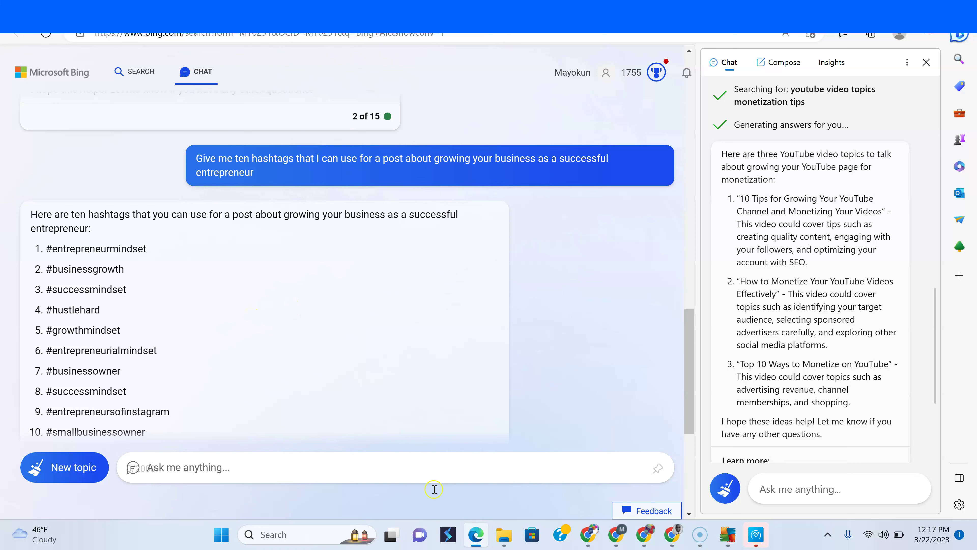
mouse_move(703, 540)
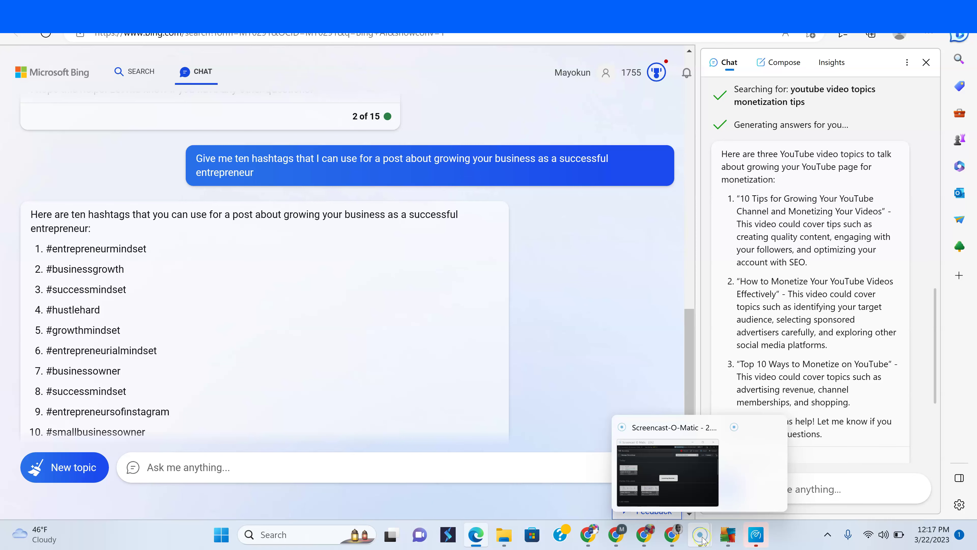
click(692, 492)
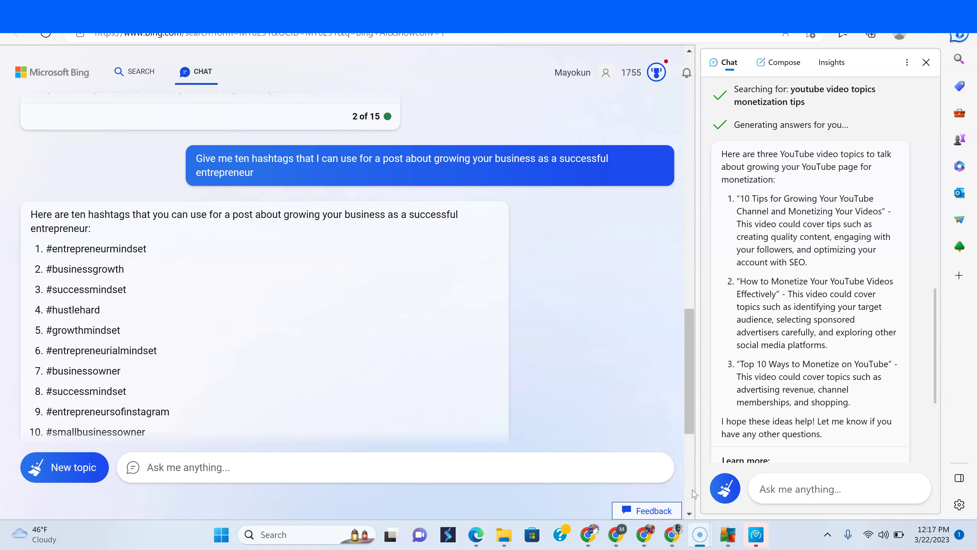